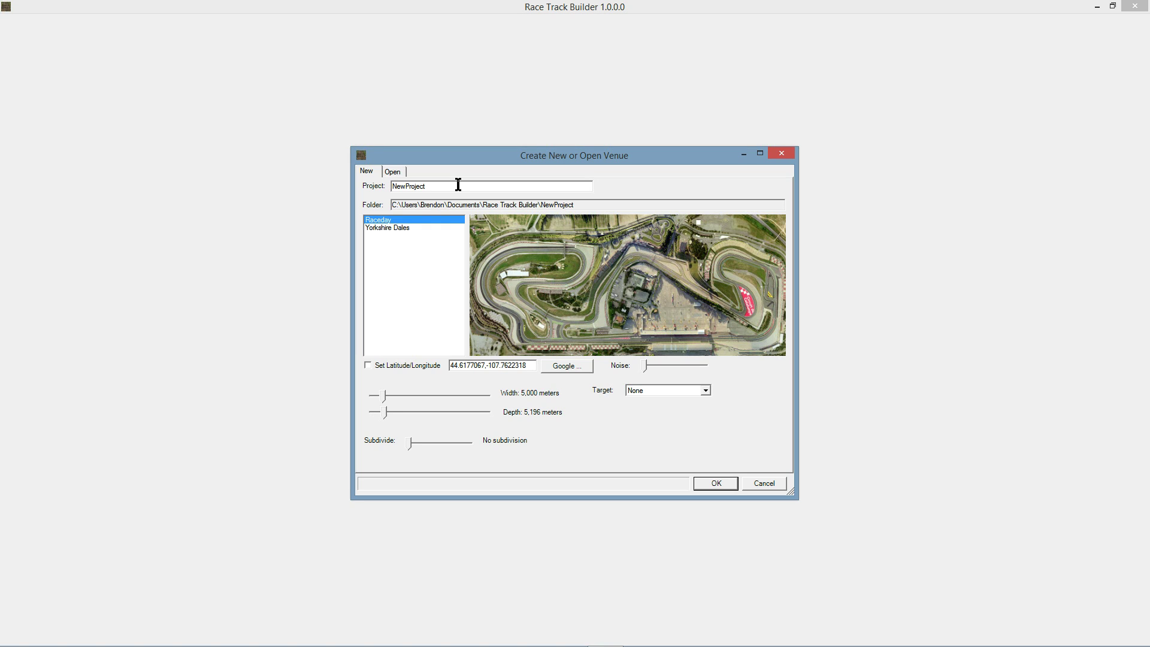
Step: Name the new project MyRally and choose the Yorkshire Dales template
{"action": "left_click_drag", "start_coordinate": [458, 184], "coordinate": [383, 188]}
{"action": "type", "text": "MyRally"}
{"action": "left_click", "coordinate": [393, 228]}
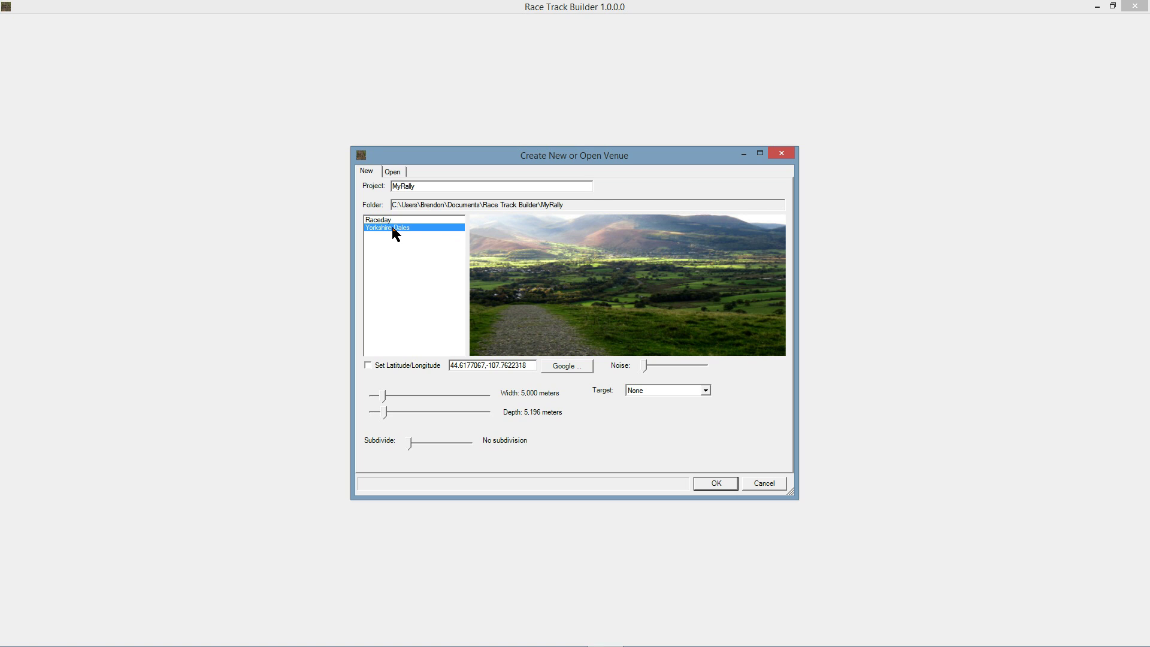
{"action": "left_click", "coordinate": [402, 220]}
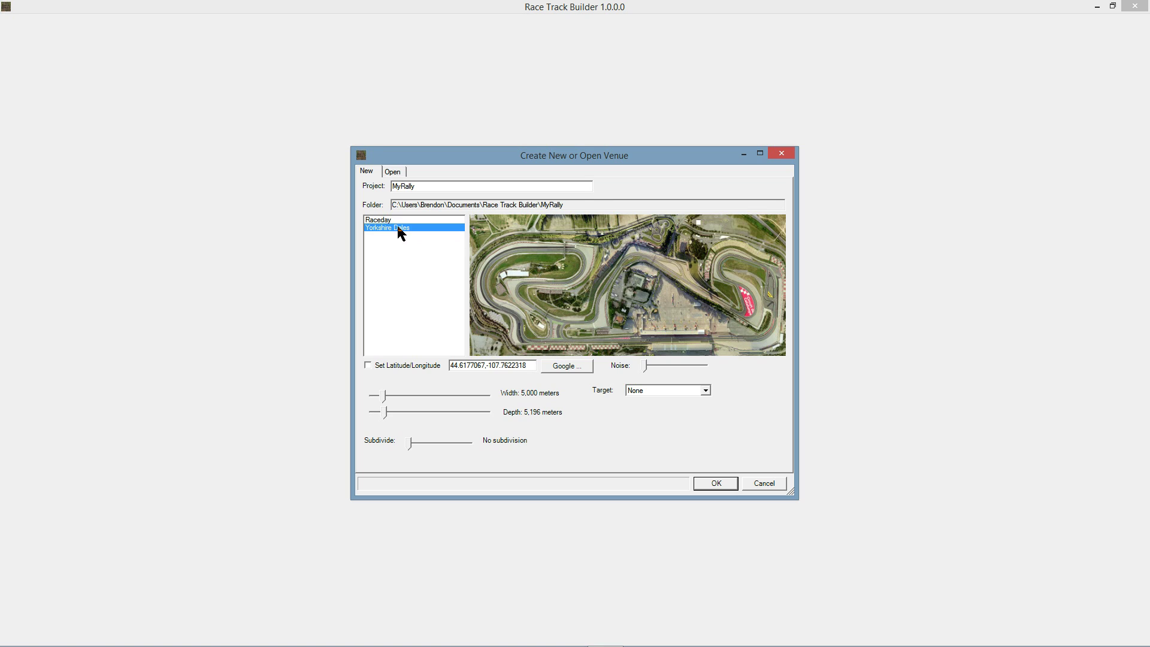
{"action": "left_click", "coordinate": [397, 228]}
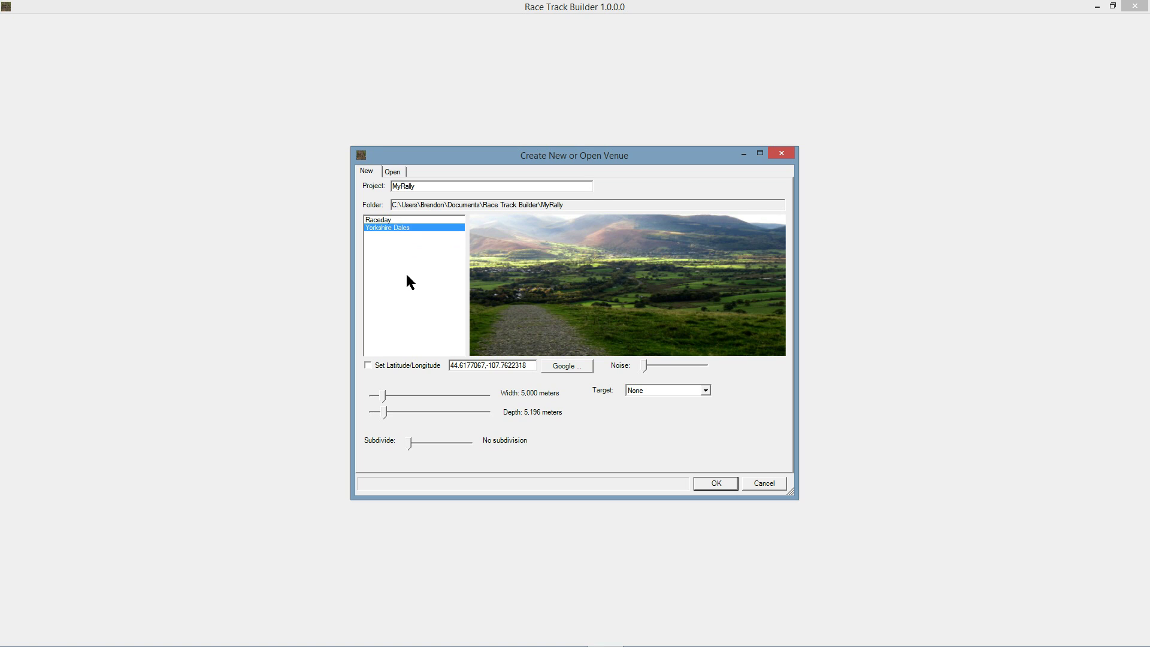
{"action": "left_click", "coordinate": [390, 221]}
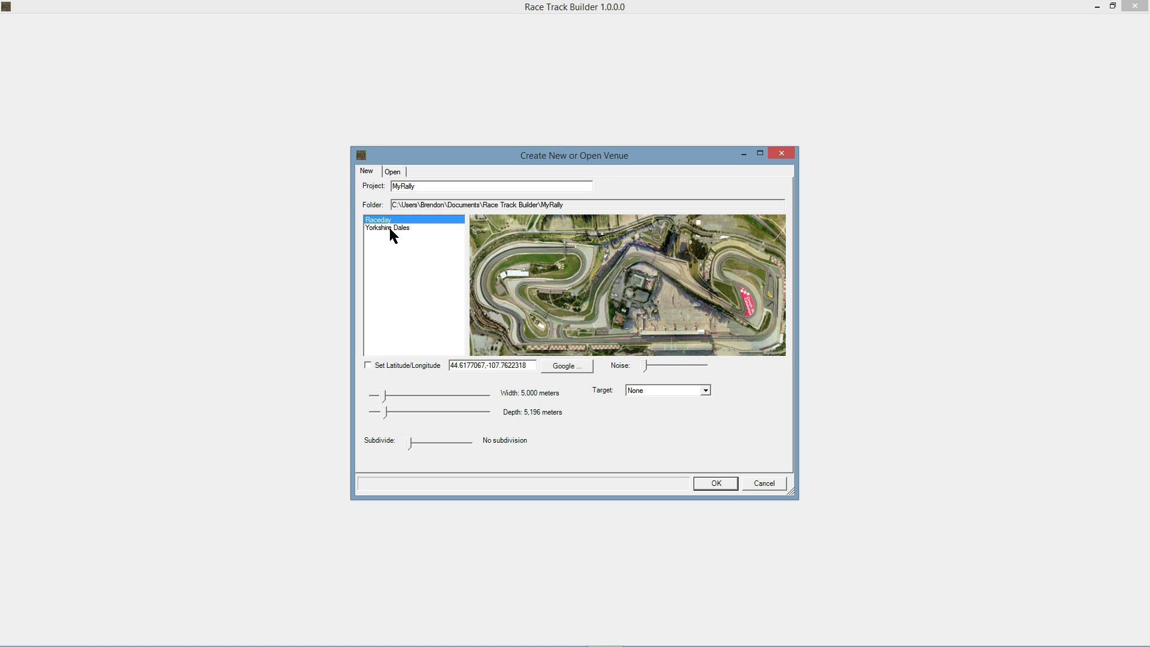
{"action": "left_click", "coordinate": [390, 228]}
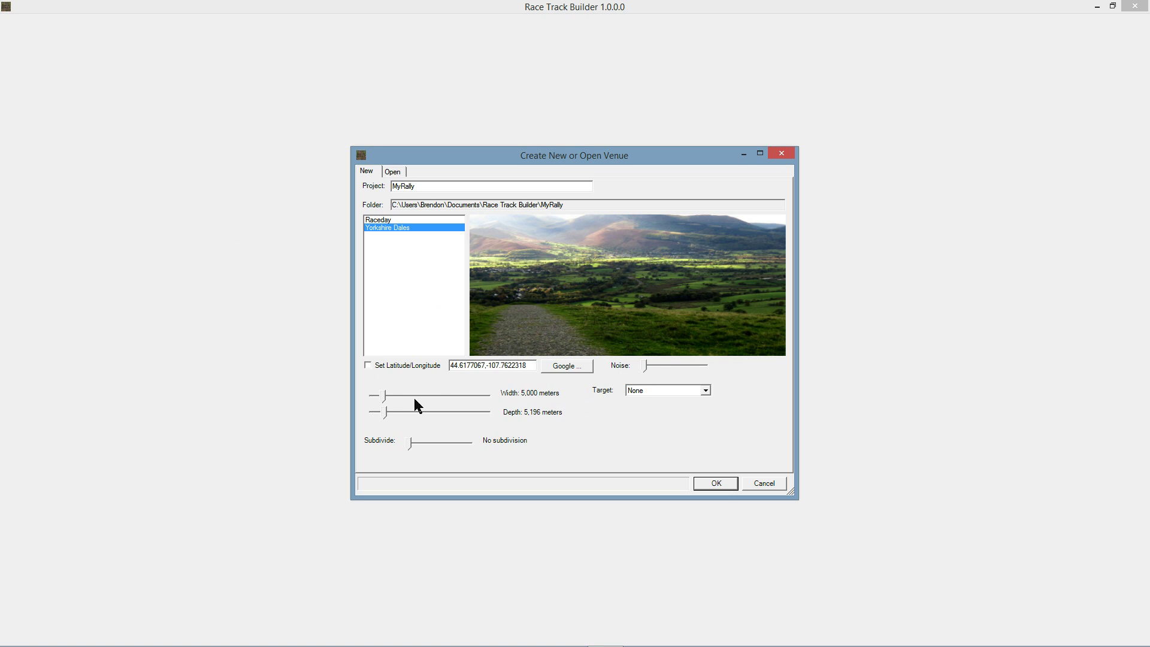
Step: Set the venue size to 10,000 meters wide and 10,392 meters deep and create it, overwriting the existing project
{"action": "left_click", "coordinate": [390, 396]}
{"action": "left_click_drag", "start_coordinate": [386, 414], "coordinate": [399, 413]}
{"action": "left_click", "coordinate": [718, 483]}
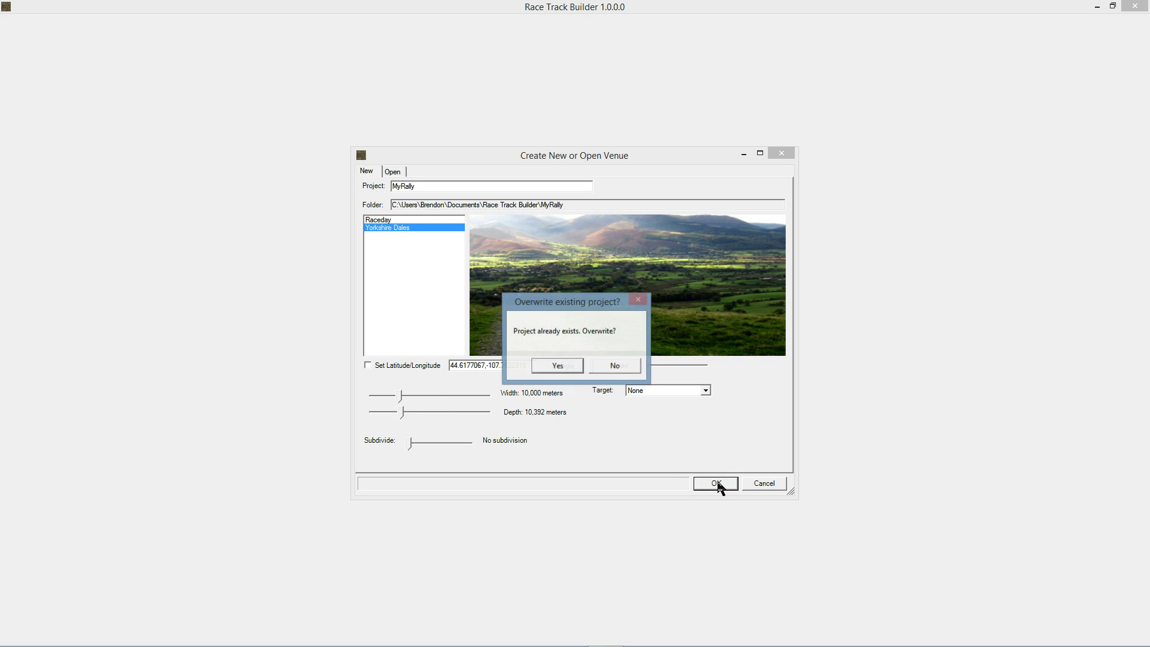
{"action": "left_click", "coordinate": [555, 367]}
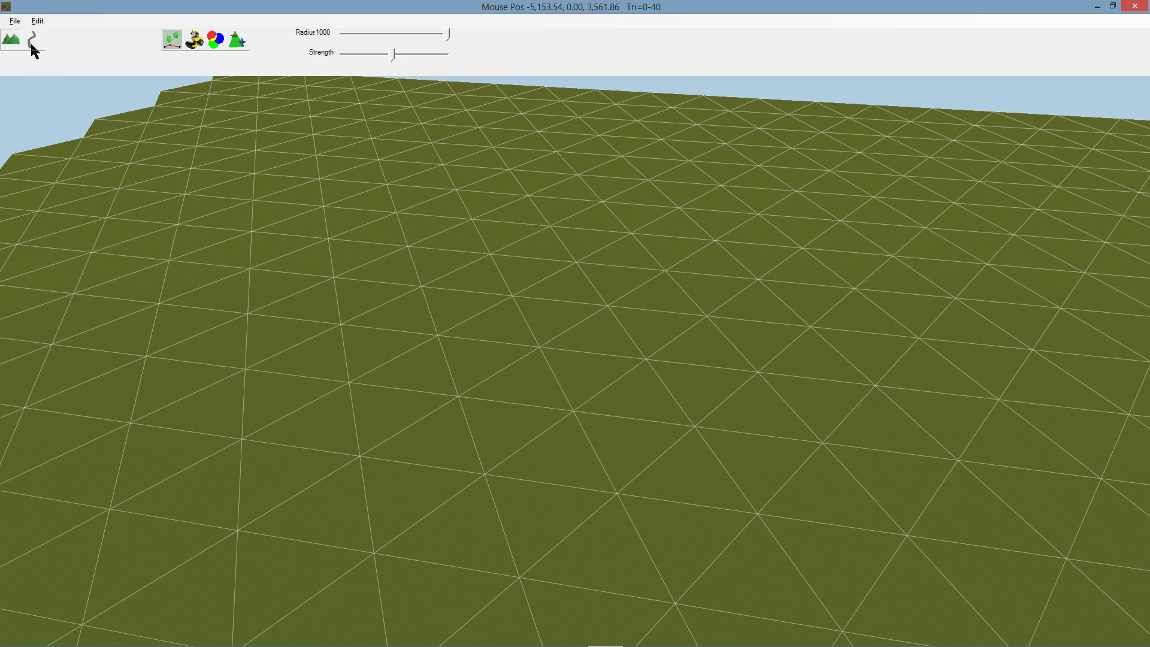
Step: Create the MyRally venue again with the Raceday template and subdivision to level 2, overwriting the existing project
{"action": "left_click", "coordinate": [14, 20]}
{"action": "left_click", "coordinate": [18, 34]}
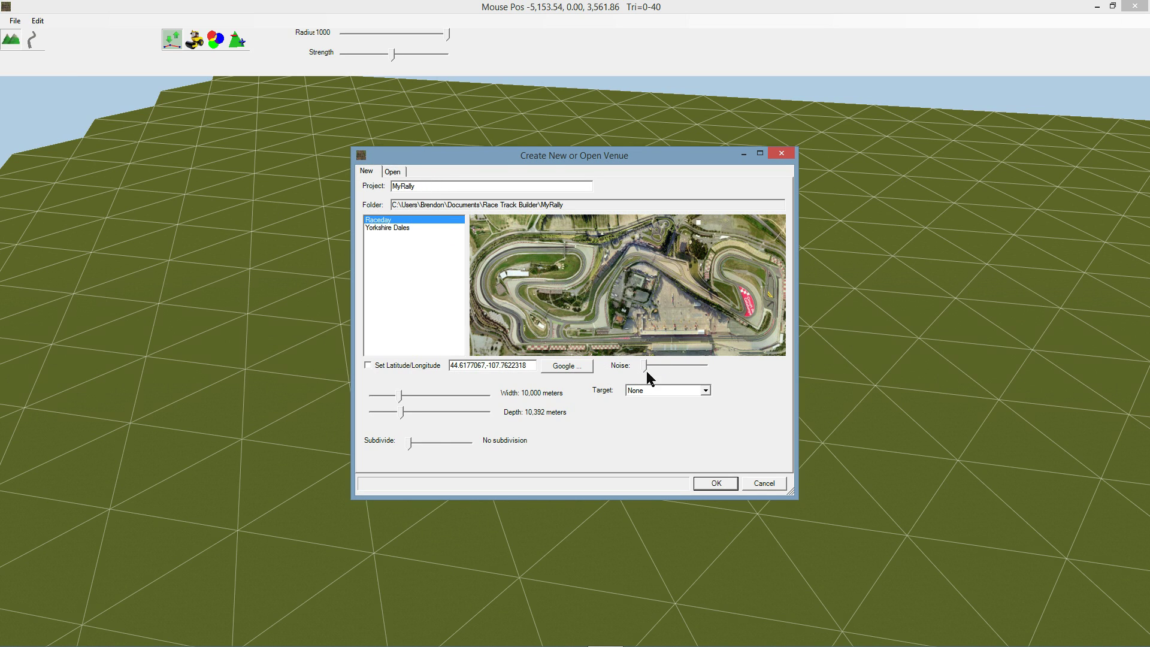
{"action": "left_click", "coordinate": [444, 443]}
{"action": "left_click", "coordinate": [726, 483]}
{"action": "left_click", "coordinate": [560, 368]}
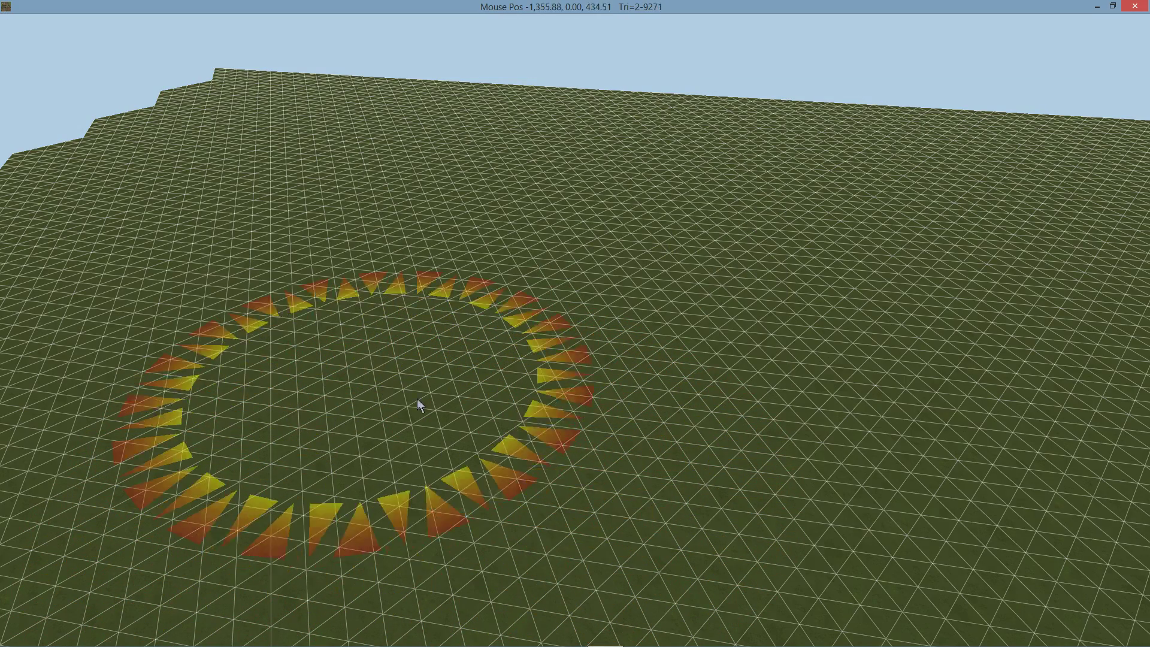
Step: Create the MyRally venue again with the terrain noise at its maximum, overwriting the existing project
{"action": "left_click", "coordinate": [12, 22]}
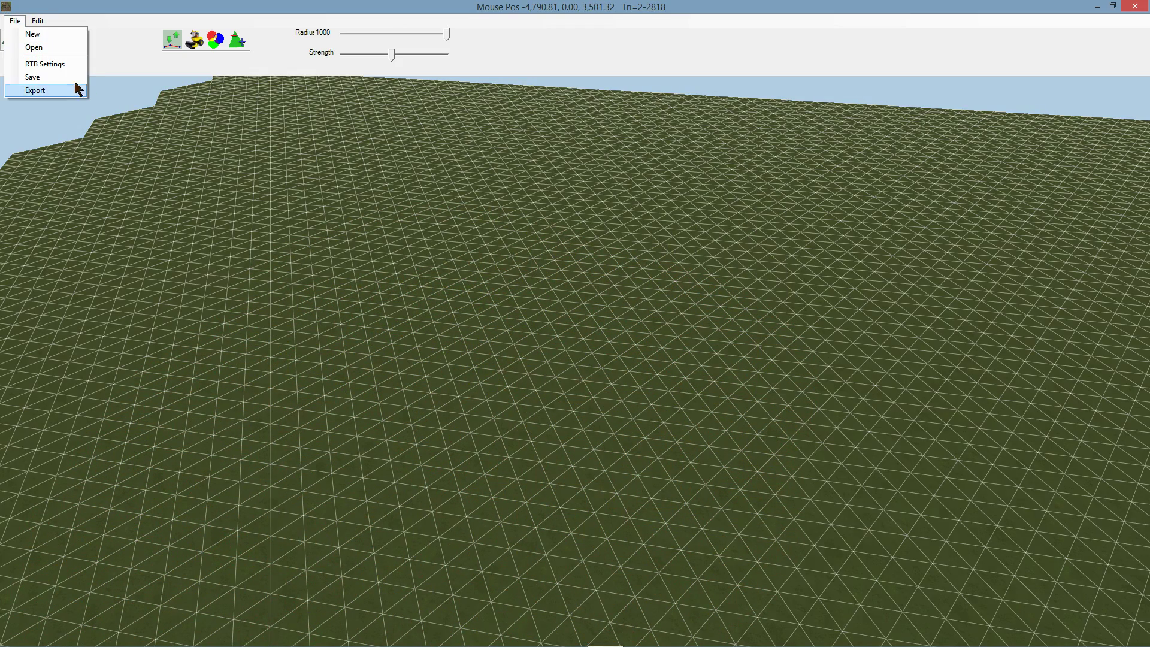
{"action": "left_click", "coordinate": [42, 34]}
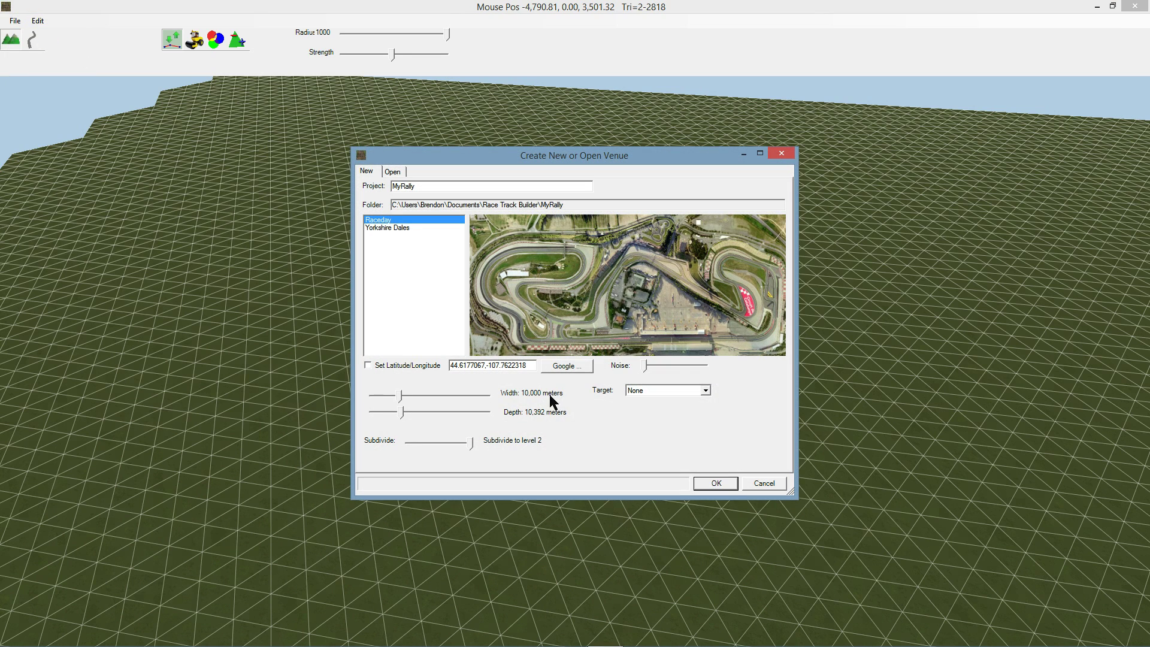
{"action": "left_click", "coordinate": [650, 363]}
{"action": "left_click", "coordinate": [709, 483]}
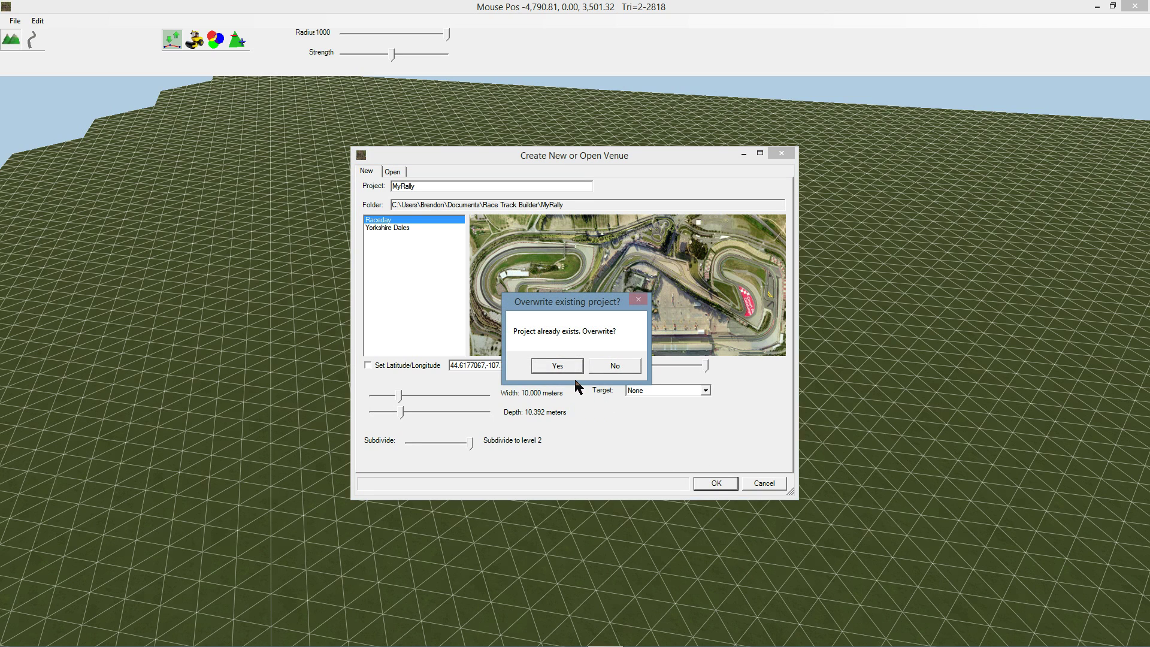
{"action": "left_click", "coordinate": [557, 366]}
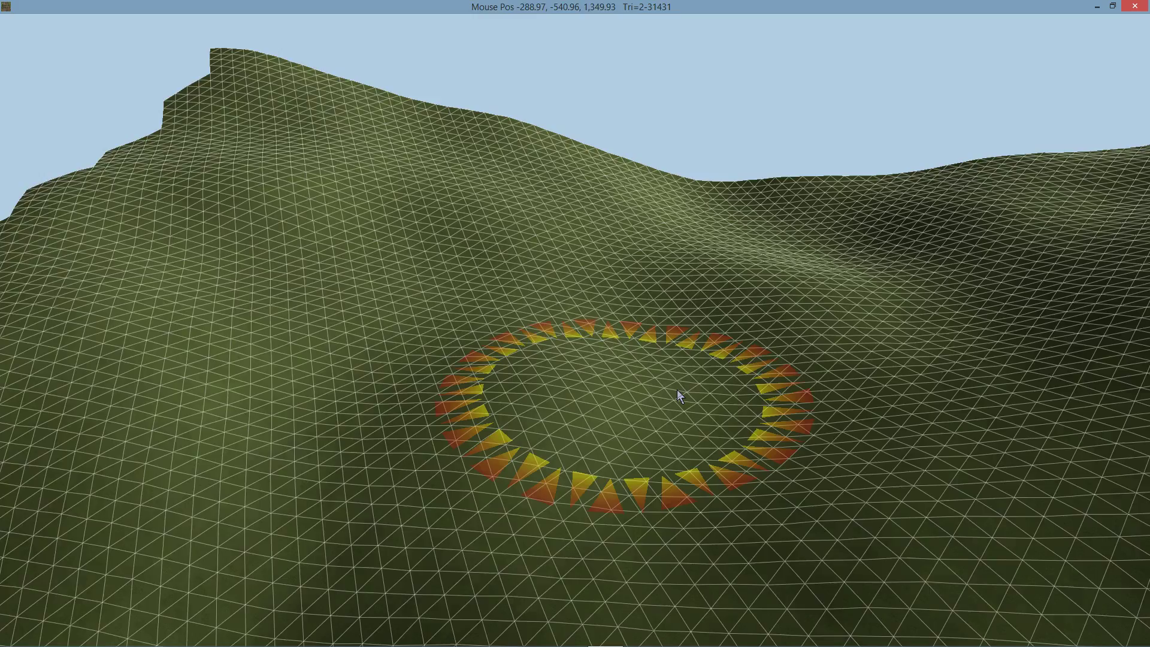
Step: Examine the generated noisy terrain mesh from several angles and distances
{"action": "scroll", "coordinate": [707, 388], "scroll_direction": "up", "scroll_amount": 3}
{"action": "scroll", "coordinate": [768, 383], "scroll_direction": "down", "scroll_amount": 4}
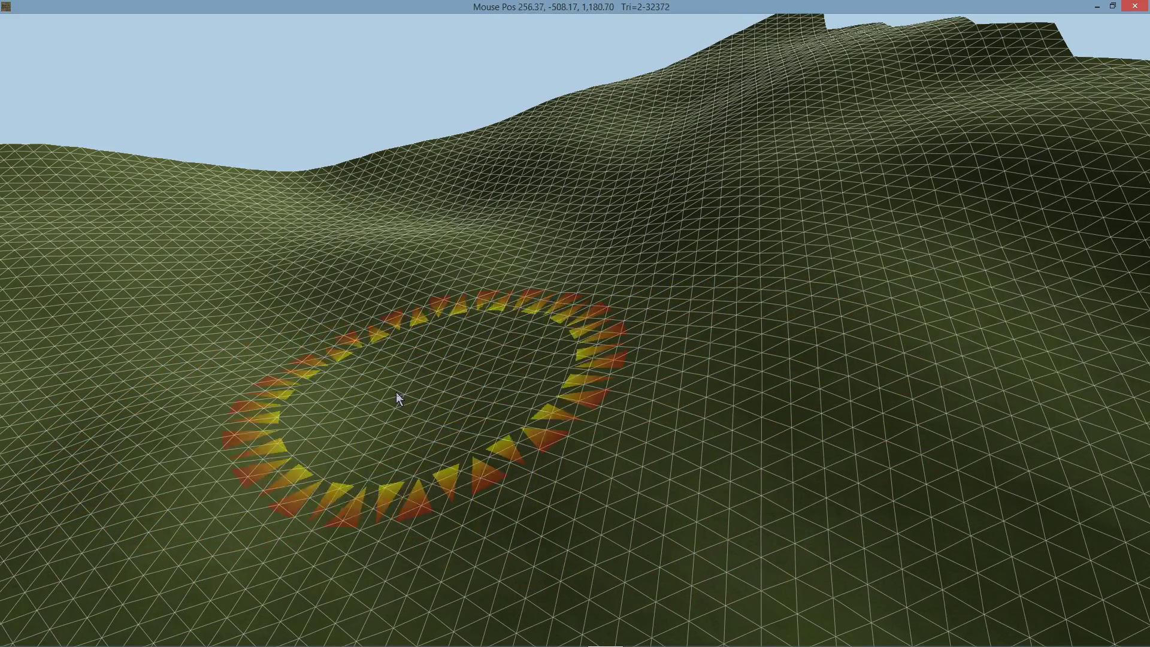
{"action": "mouse_move", "coordinate": [605, 8]}
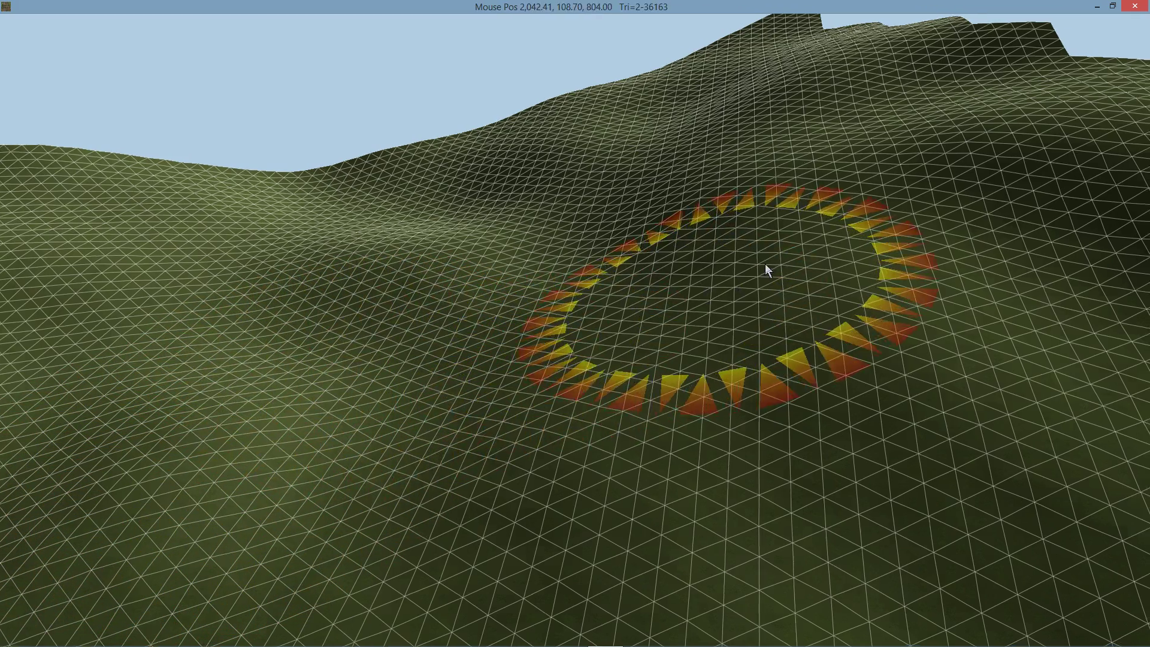
{"action": "left_click_drag", "start_coordinate": [764, 263], "coordinate": [685, 224]}
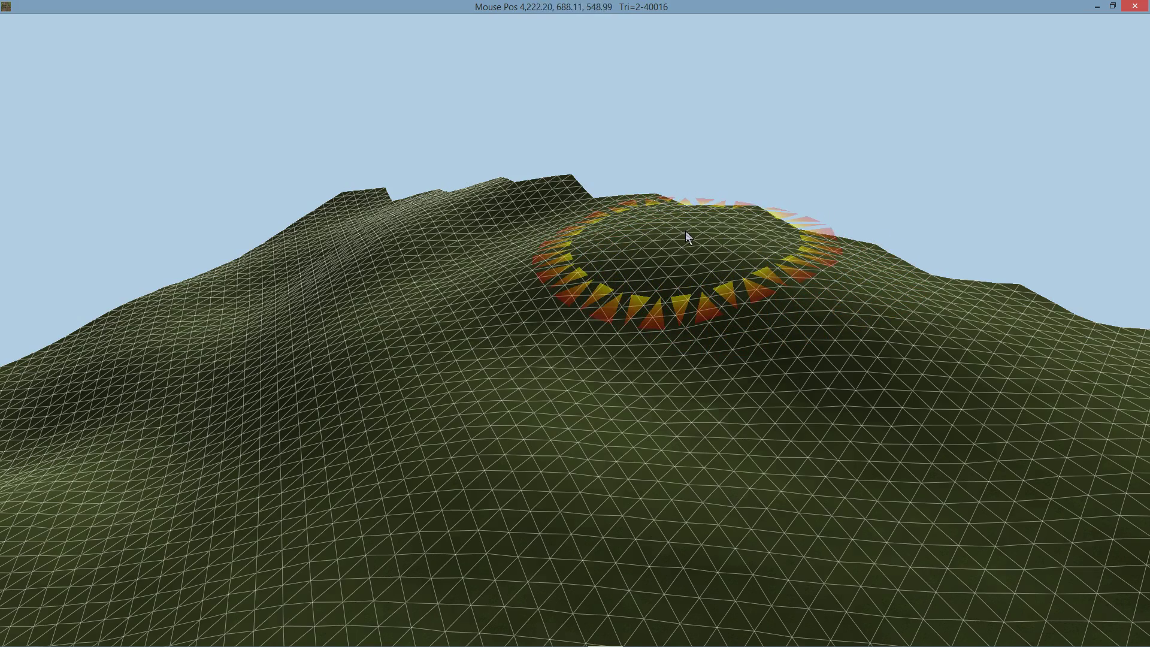
{"action": "mouse_move", "coordinate": [705, 239]}
{"action": "right_mouse_down"}
{"action": "mouse_move", "coordinate": [686, 326]}
{"action": "mouse_move", "coordinate": [544, 337]}
{"action": "mouse_move", "coordinate": [506, 303]}
{"action": "mouse_move", "coordinate": [513, 323]}
{"action": "mouse_move", "coordinate": [554, 331]}
{"action": "right_mouse_up"}
{"action": "mouse_move", "coordinate": [565, 411]}
{"action": "right_mouse_down"}
{"action": "mouse_move", "coordinate": [461, 359]}
{"action": "mouse_move", "coordinate": [619, 341]}
{"action": "mouse_move", "coordinate": [624, 377]}
{"action": "mouse_move", "coordinate": [597, 412]}
{"action": "right_mouse_up"}
{"action": "scroll", "coordinate": [593, 409], "scroll_direction": "down", "scroll_amount": 3}
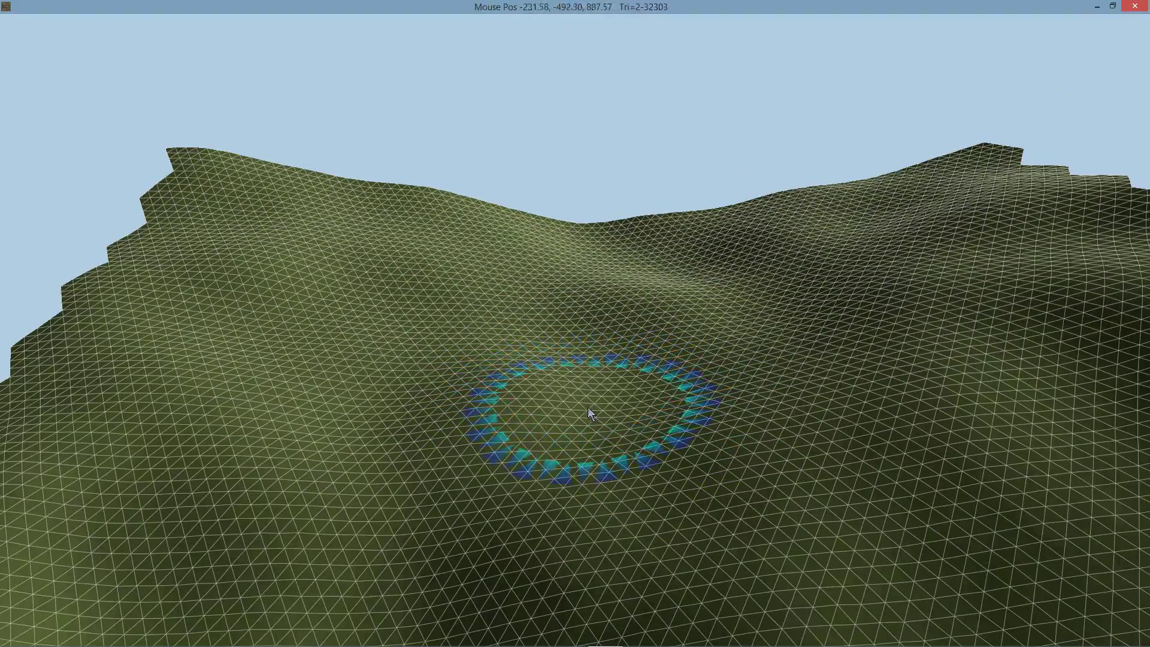
Step: Regenerate the MyRally venue with unchanged settings, overwriting the existing project
{"action": "left_click", "coordinate": [15, 21]}
{"action": "left_click", "coordinate": [30, 34]}
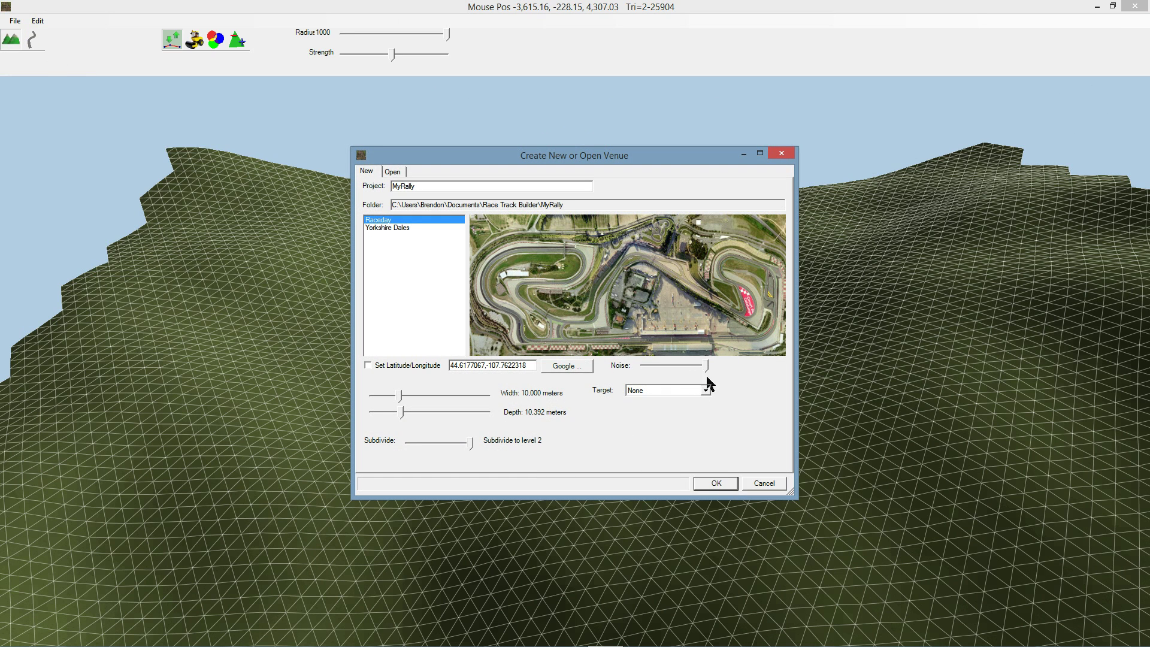
{"action": "left_click", "coordinate": [716, 484]}
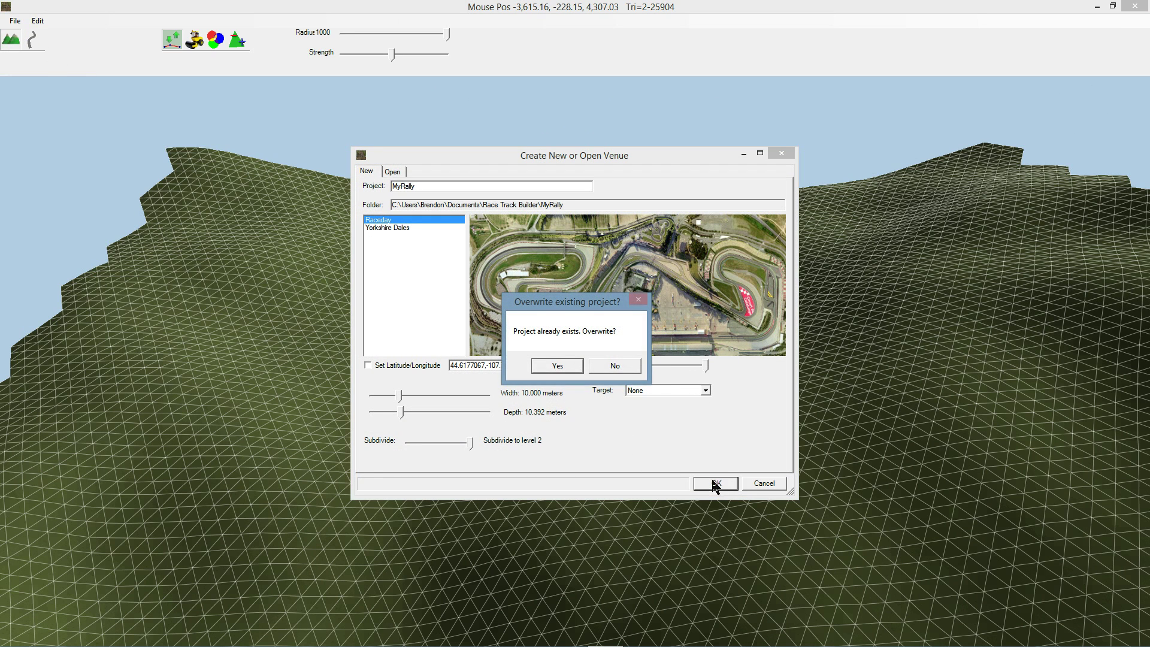
{"action": "left_click", "coordinate": [558, 366]}
Step: Turn off the wireframe overlay on the terrain and look over the shaded surface
{"action": "mouse_move", "coordinate": [634, 391]}
{"action": "right_mouse_down"}
{"action": "mouse_move", "coordinate": [516, 318]}
{"action": "mouse_move", "coordinate": [578, 347]}
{"action": "mouse_move", "coordinate": [574, 367]}
{"action": "mouse_move", "coordinate": [607, 375]}
{"action": "right_mouse_up"}
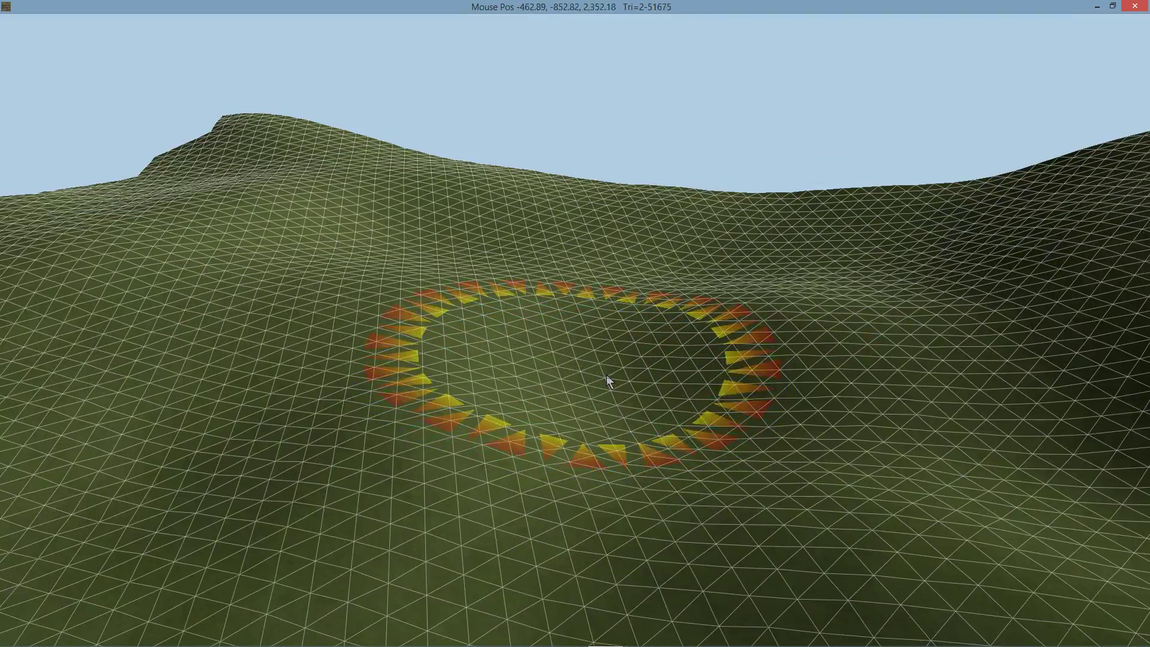
{"action": "scroll", "coordinate": [625, 383], "scroll_direction": "up", "scroll_amount": 3}
{"action": "key", "text": "w"}
{"action": "scroll", "coordinate": [592, 379], "scroll_direction": "down", "scroll_amount": 3}
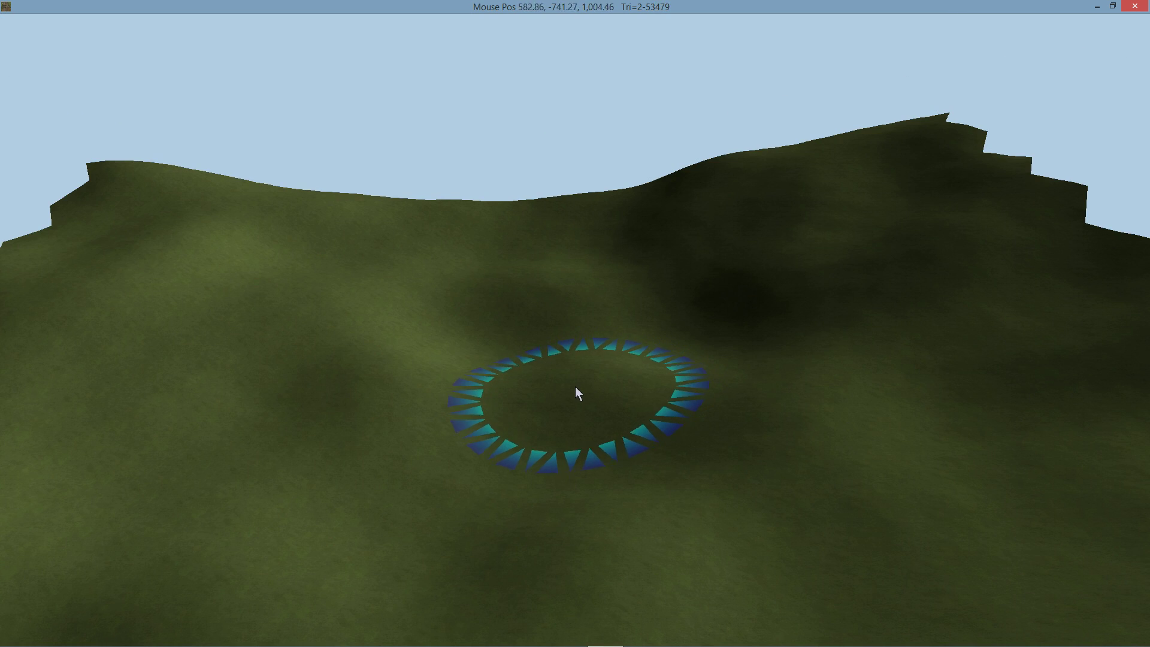
Step: Start another new MyRally venue with no subdivision and Assetto Corsa as the target
{"action": "mouse_move", "coordinate": [46, 61]}
{"action": "left_click", "coordinate": [15, 22]}
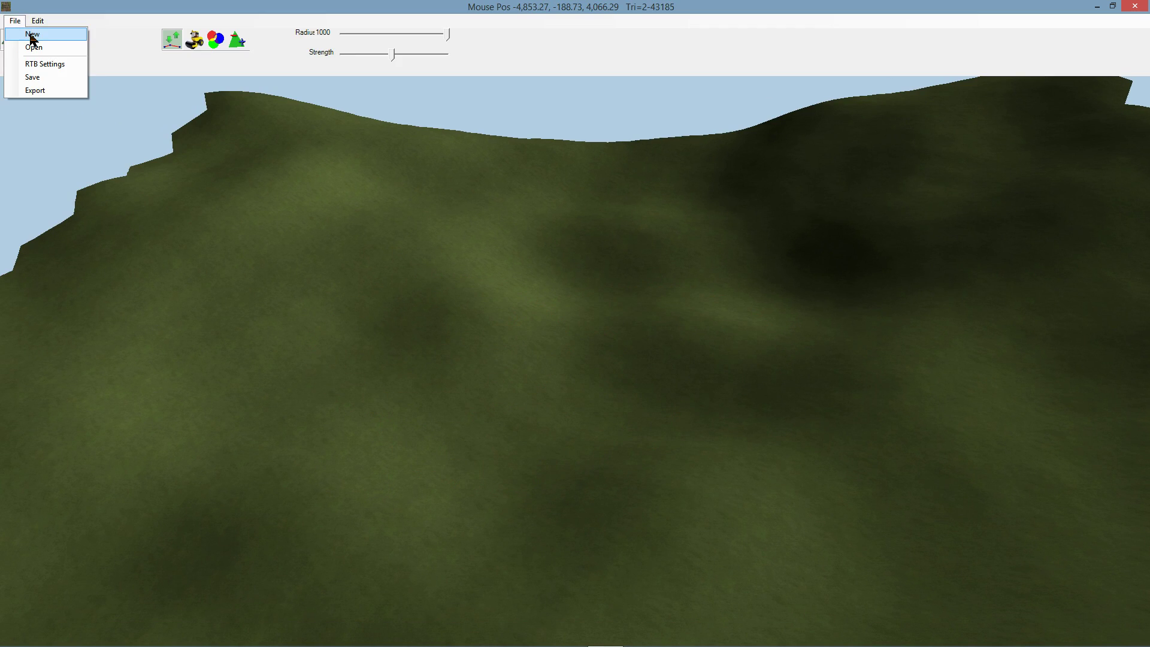
{"action": "left_click", "coordinate": [31, 37]}
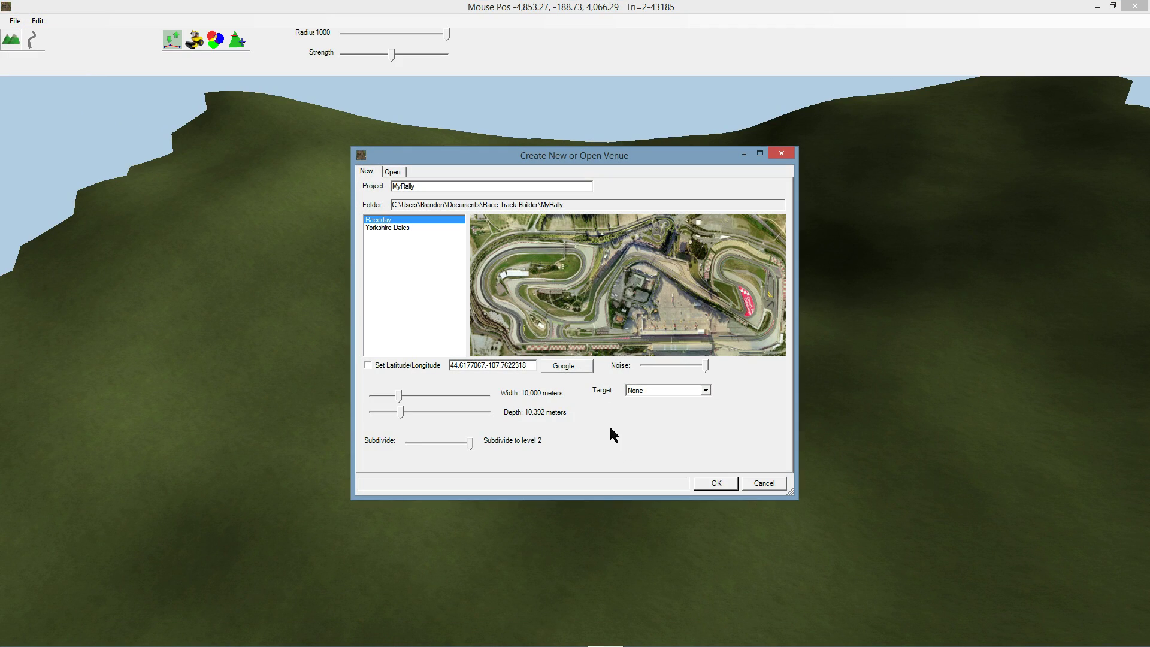
{"action": "left_click_drag", "start_coordinate": [472, 445], "coordinate": [413, 445]}
{"action": "left_click", "coordinate": [669, 386]}
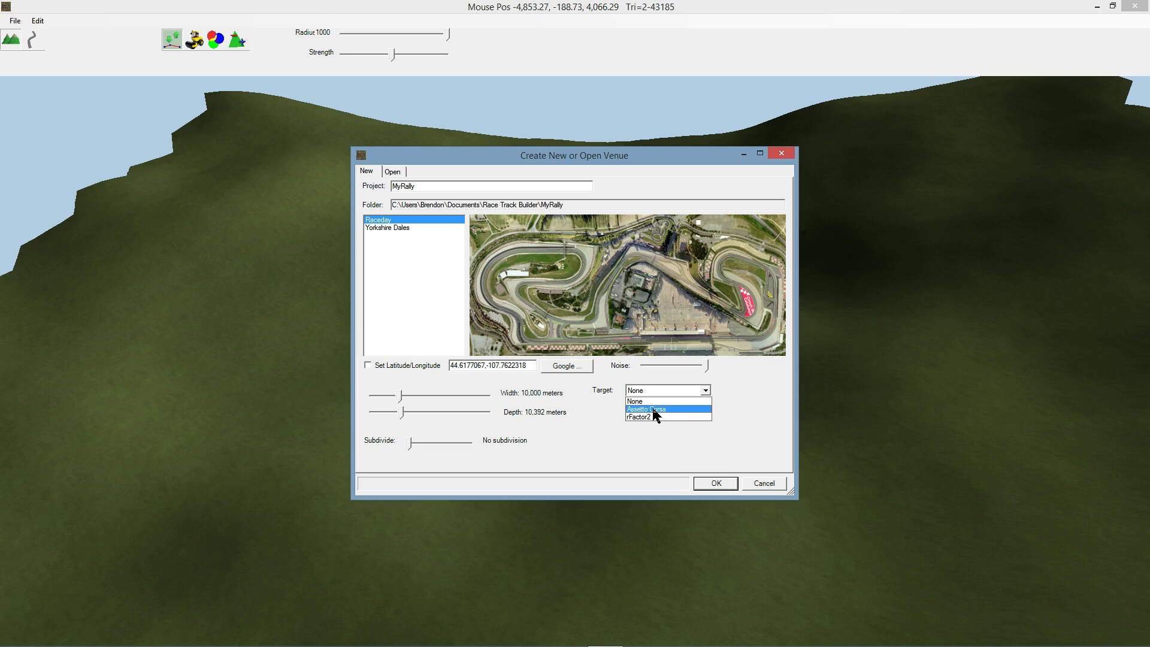
{"action": "left_click", "coordinate": [655, 410]}
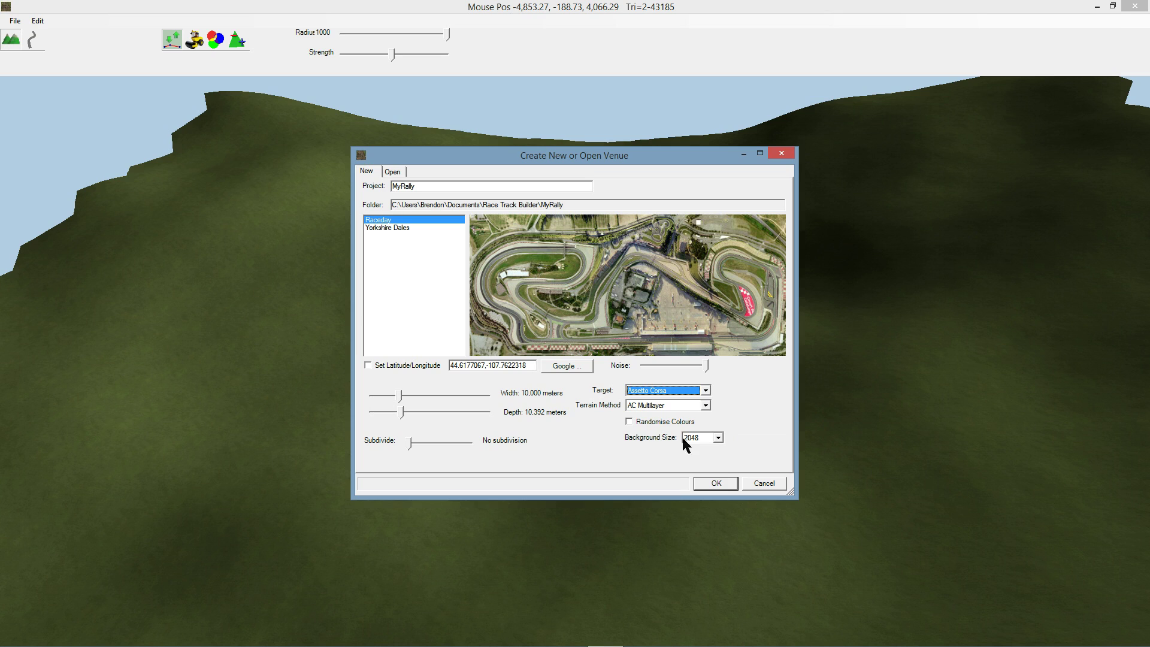
Step: Set the background size to 4096 and enable Randomise Colours for the new venue
{"action": "left_click", "coordinate": [717, 438]}
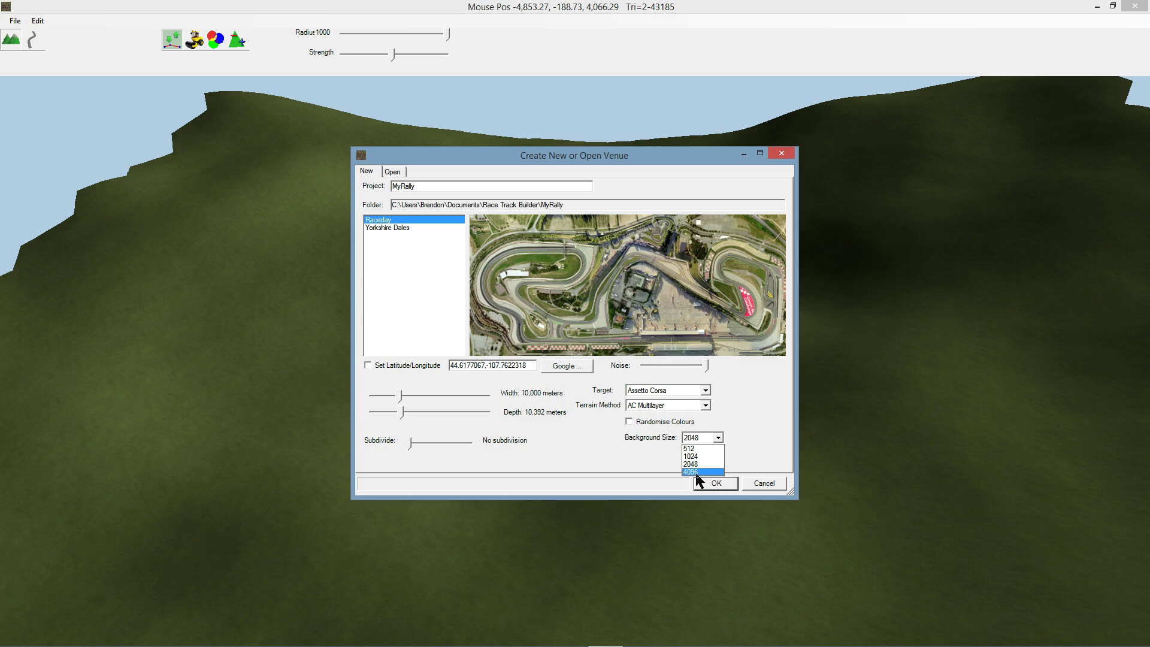
{"action": "left_click", "coordinate": [747, 439]}
{"action": "left_click", "coordinate": [706, 438]}
{"action": "left_click", "coordinate": [695, 473]}
{"action": "left_click", "coordinate": [654, 423]}
Step: Keep the noise at maximum, set subdivision to level 1, and create the venue, overwriting the existing project
{"action": "left_click", "coordinate": [707, 368]}
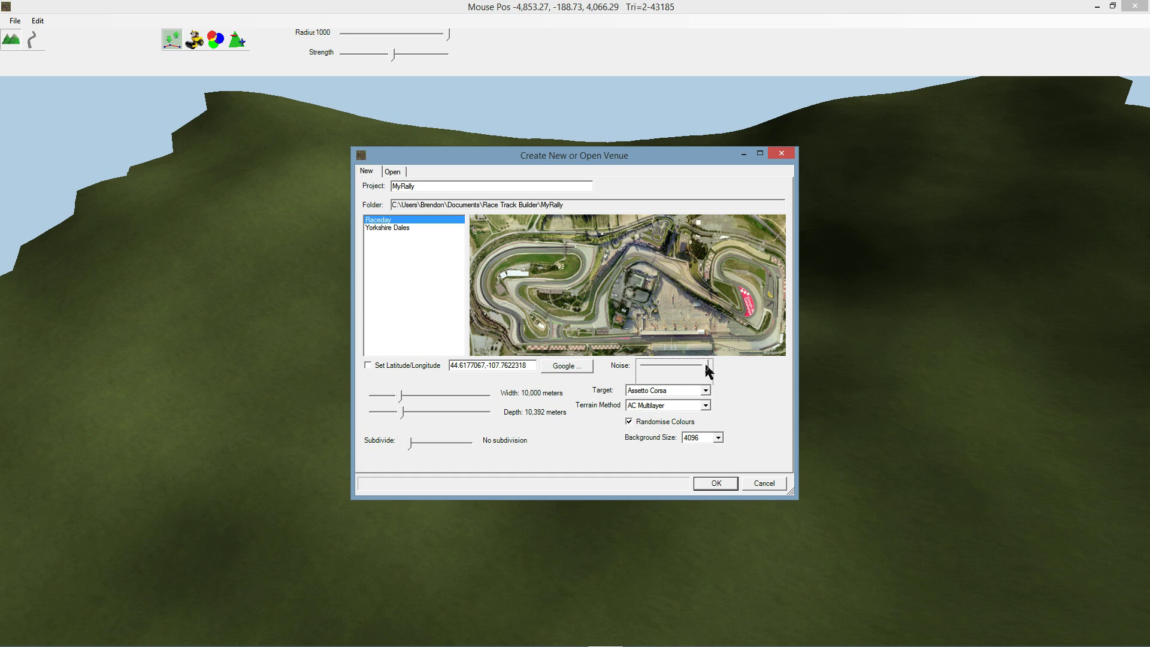
{"action": "left_click", "coordinate": [444, 443]}
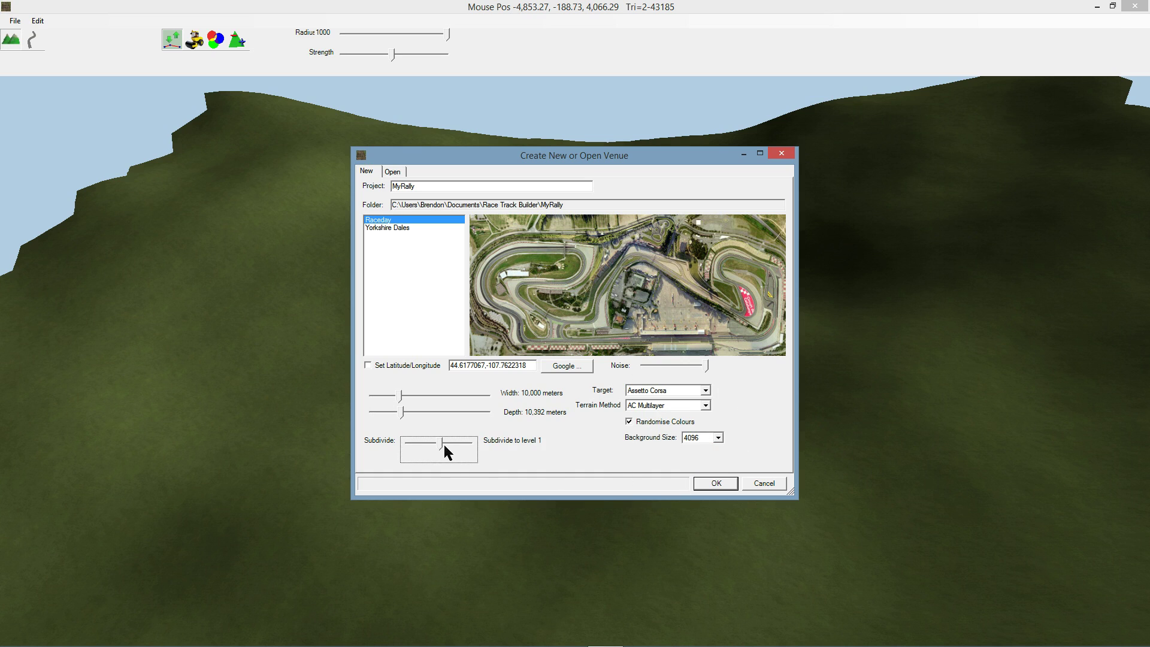
{"action": "left_click", "coordinate": [707, 487]}
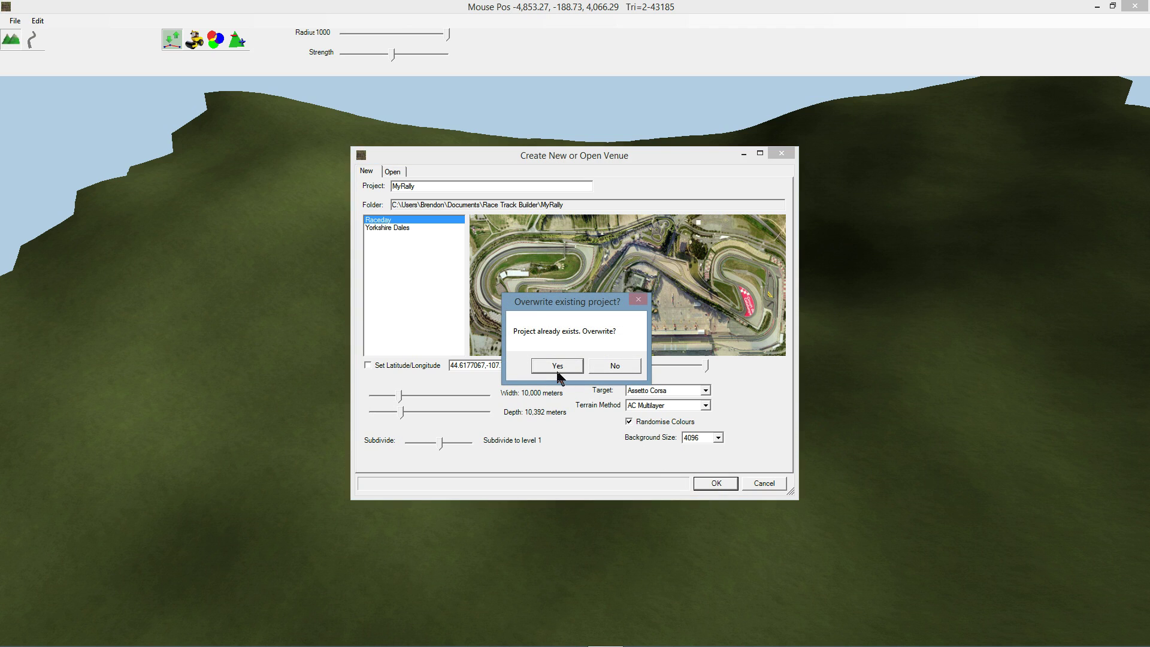
{"action": "left_click", "coordinate": [561, 366]}
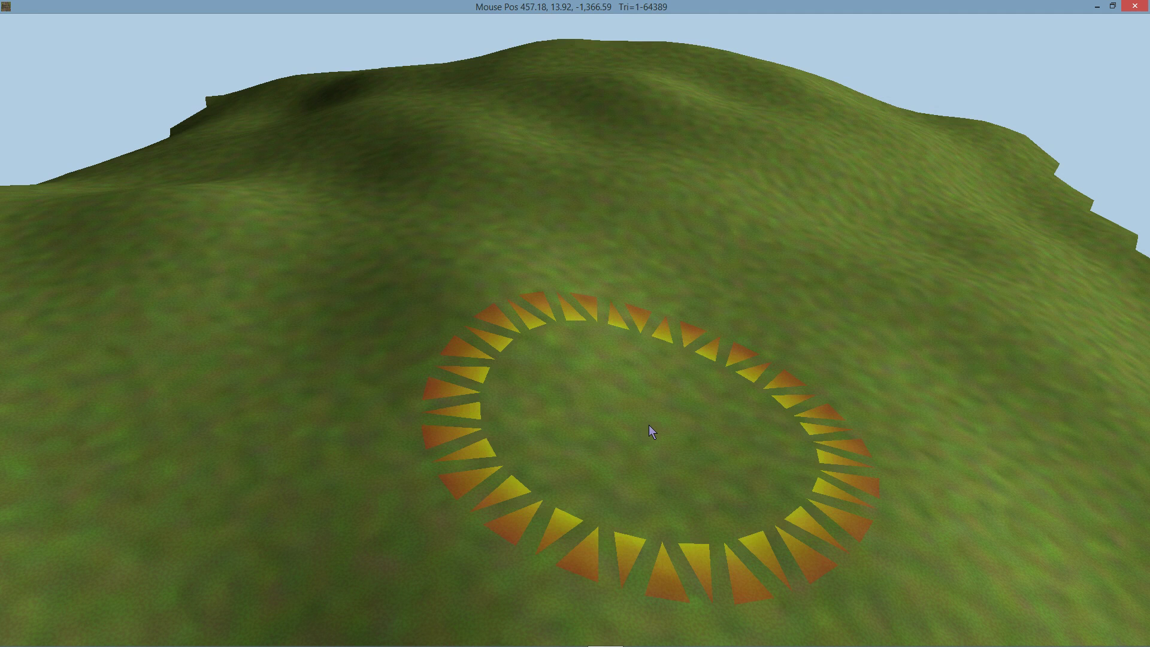
Step: Switch the terrain editing mode to surface painting with the ground texture swatches
{"action": "left_click", "coordinate": [216, 39]}
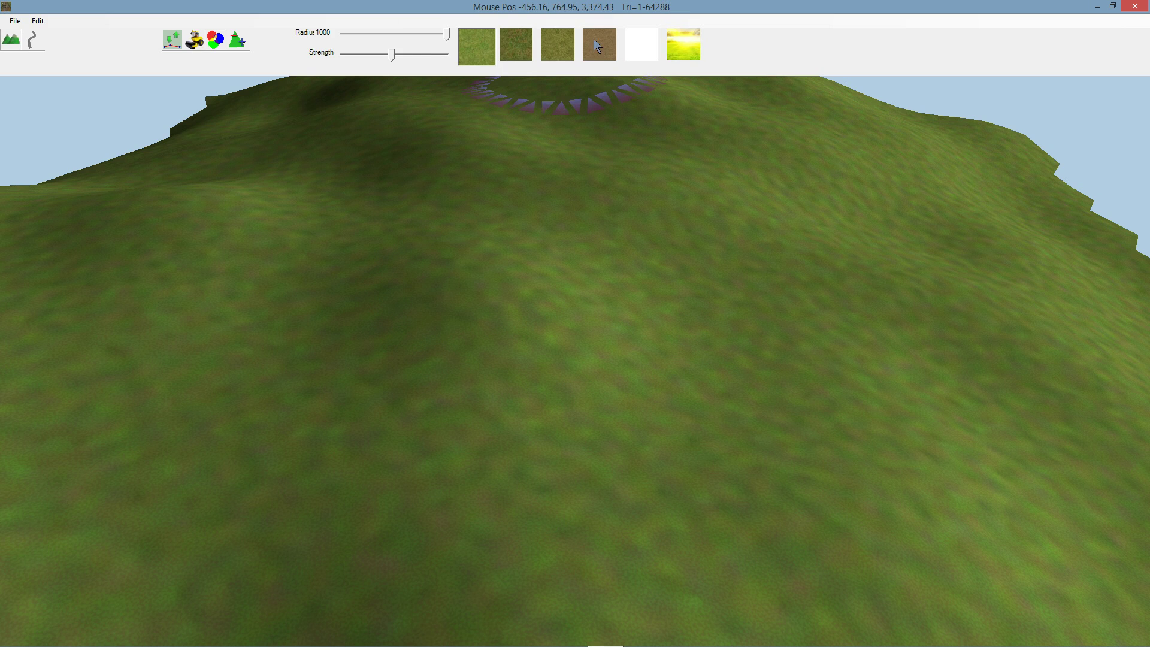
{"action": "key", "text": "F11"}
{"action": "key", "text": "F11"}
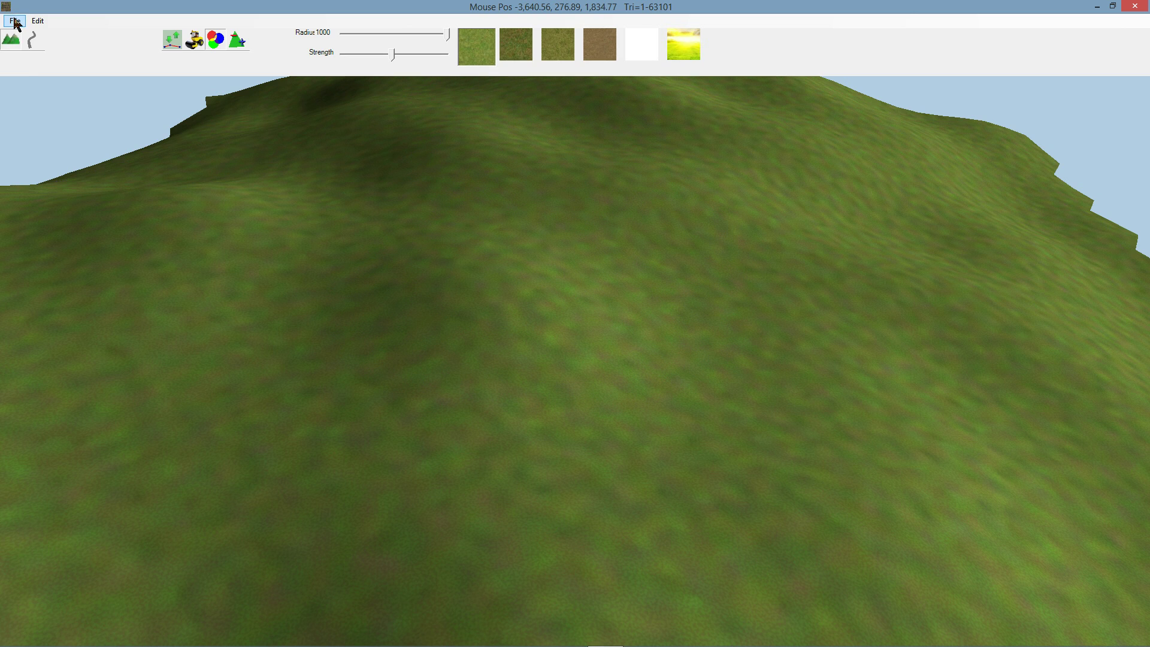
{"action": "left_click", "coordinate": [15, 20]}
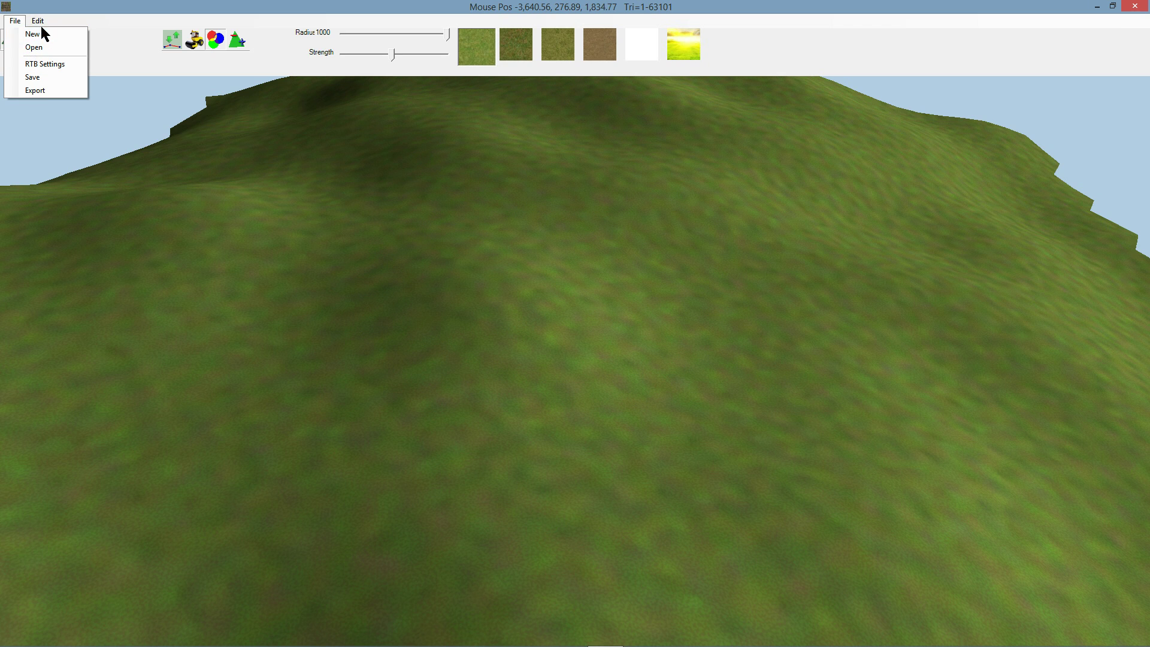
{"action": "left_click", "coordinate": [38, 34]}
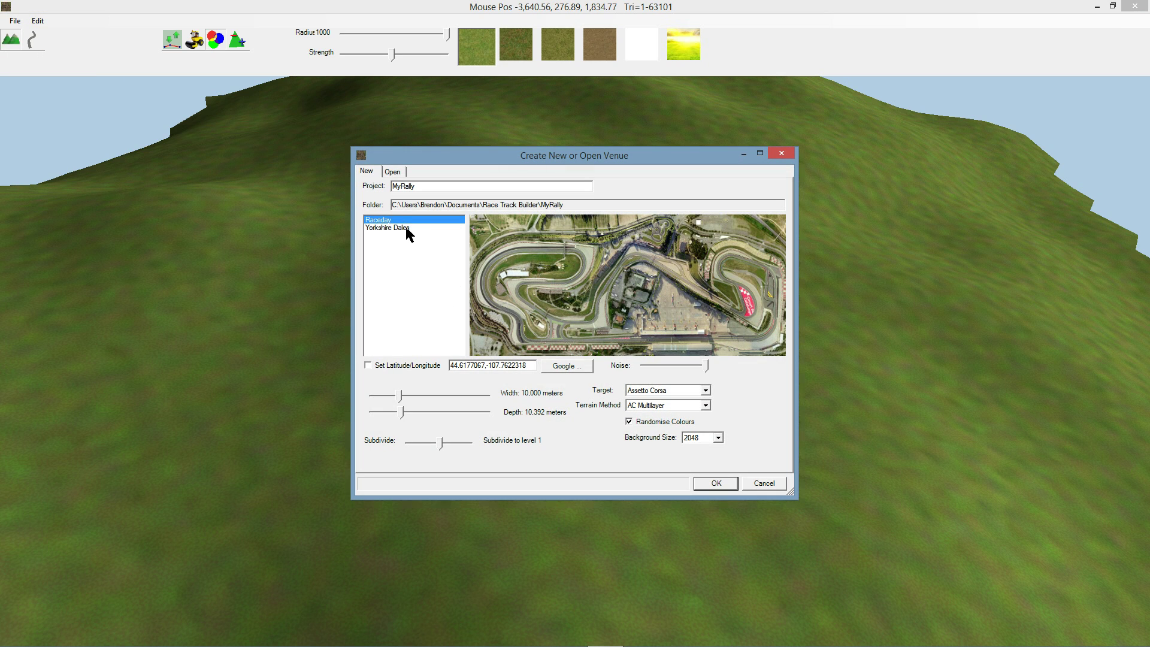
{"action": "left_click", "coordinate": [406, 229]}
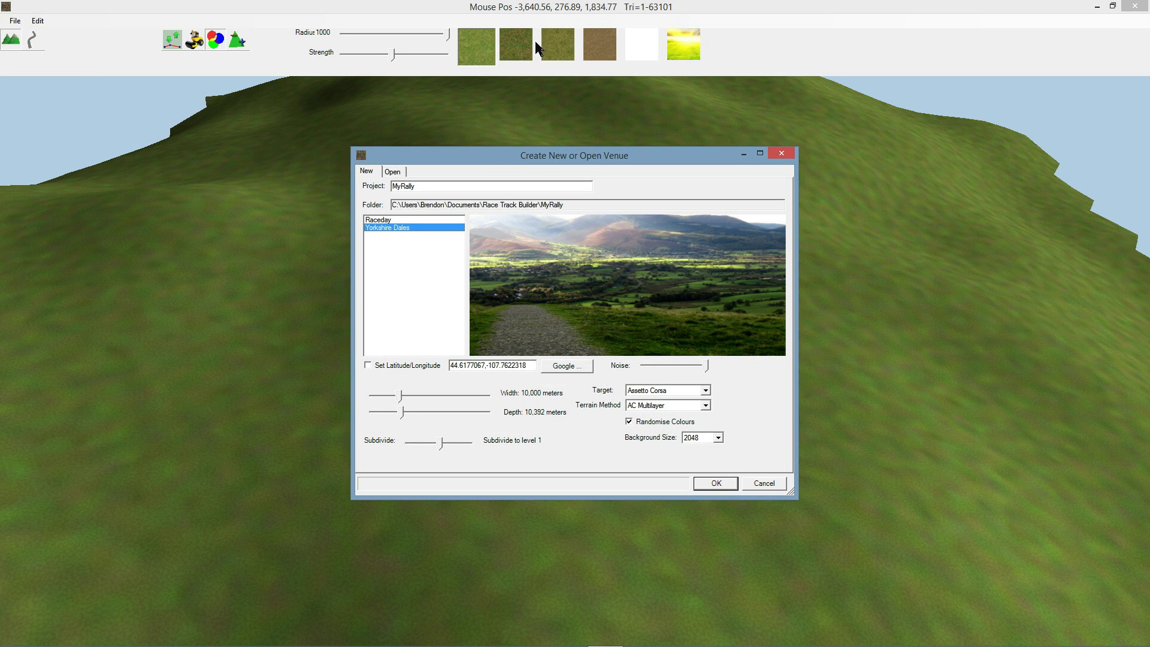
{"action": "left_click", "coordinate": [766, 484]}
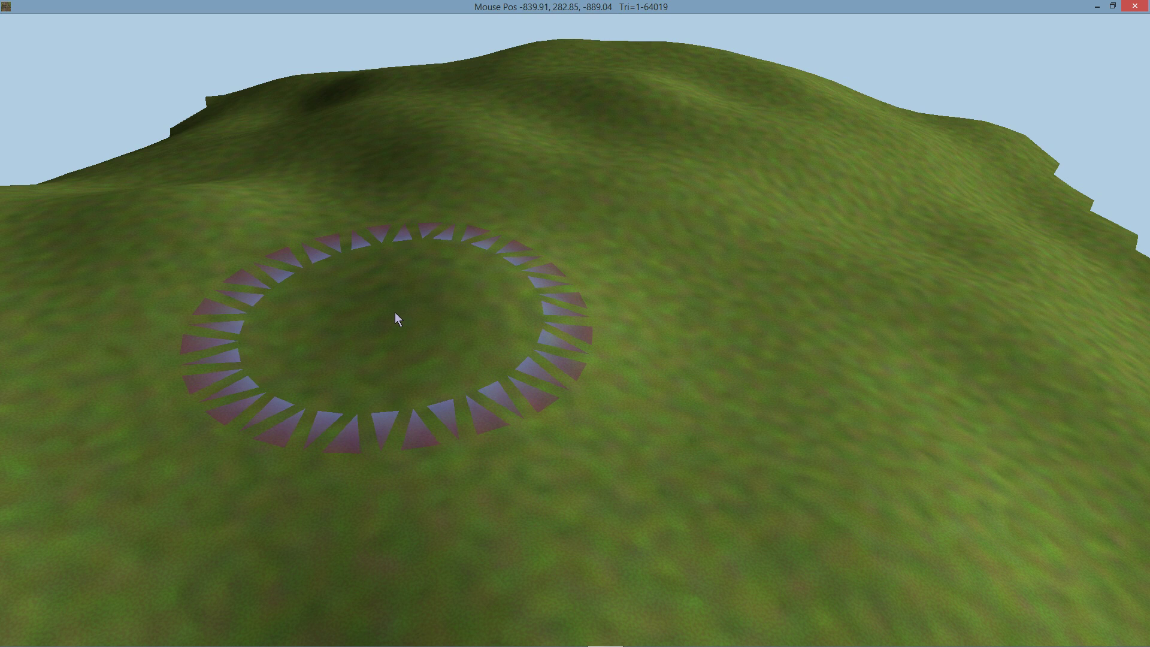